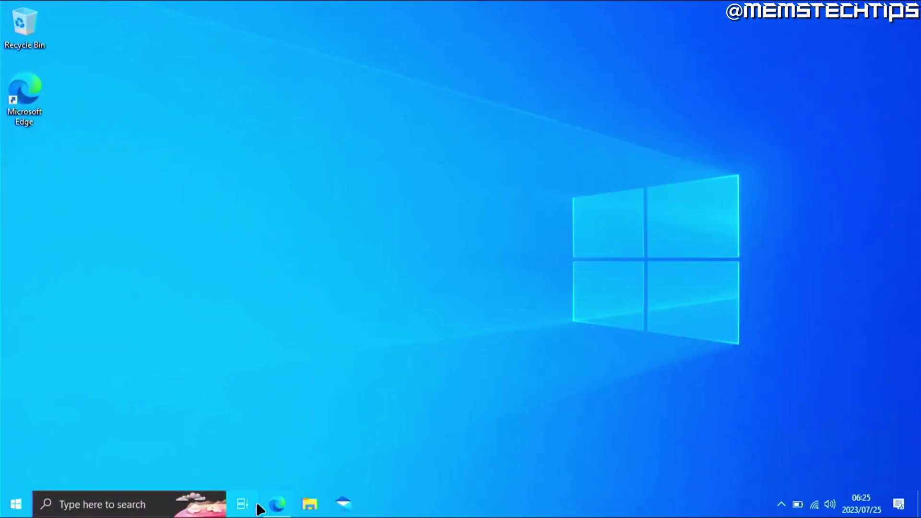
# Step: Restore the Edge window showing Google results for 'realtek hd audio driver techspot'
pyautogui.click(277, 503)
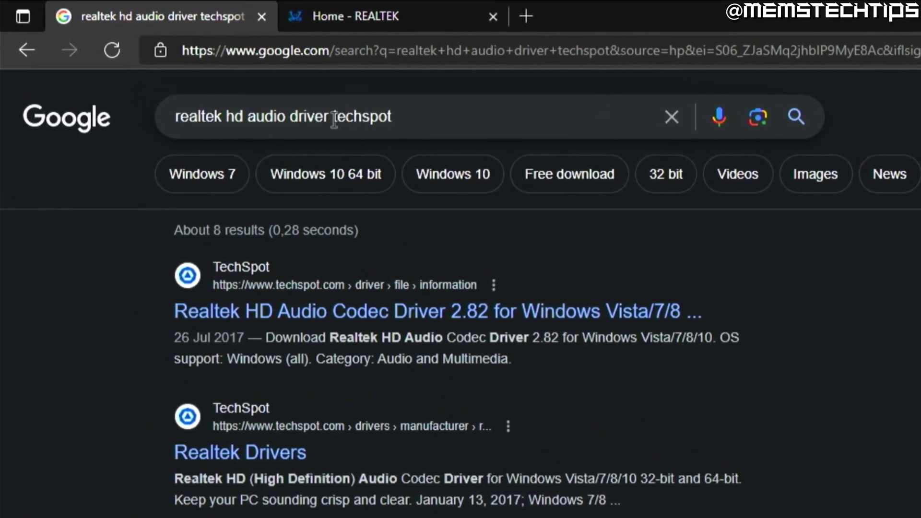
# Step: Run the 'realtek hd audio driver techspot' query and open the TechSpot Realtek HD Audio Codec Driver 2.82 result
pyautogui.moveTo(320, 119); pyautogui.dragTo(389, 118)
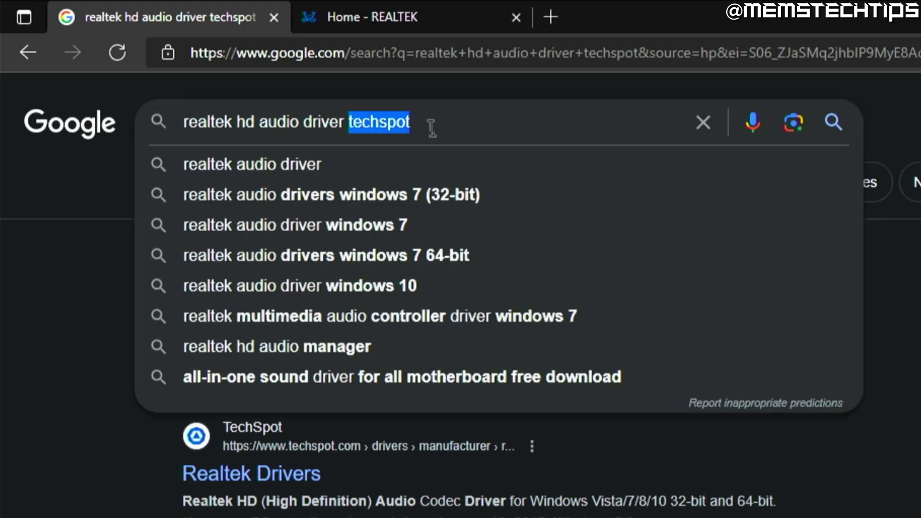
pyautogui.click(432, 127)
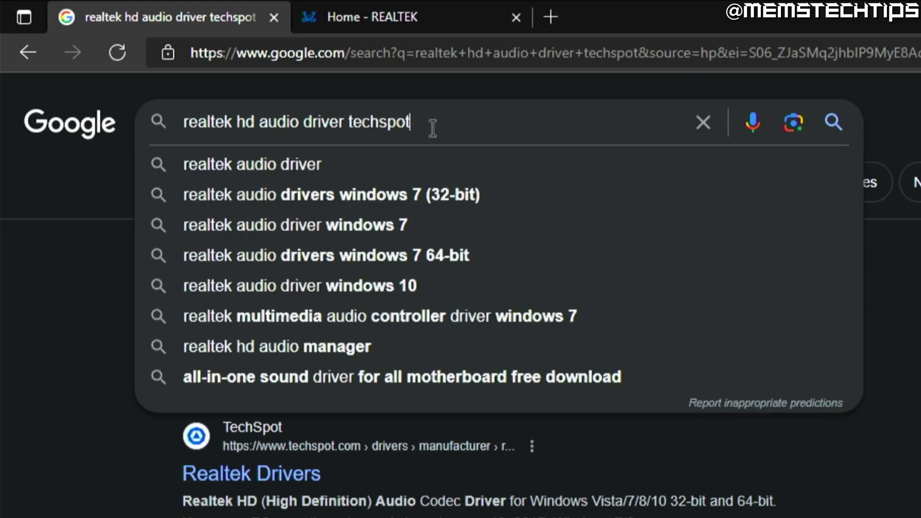
pyautogui.press('Escape')
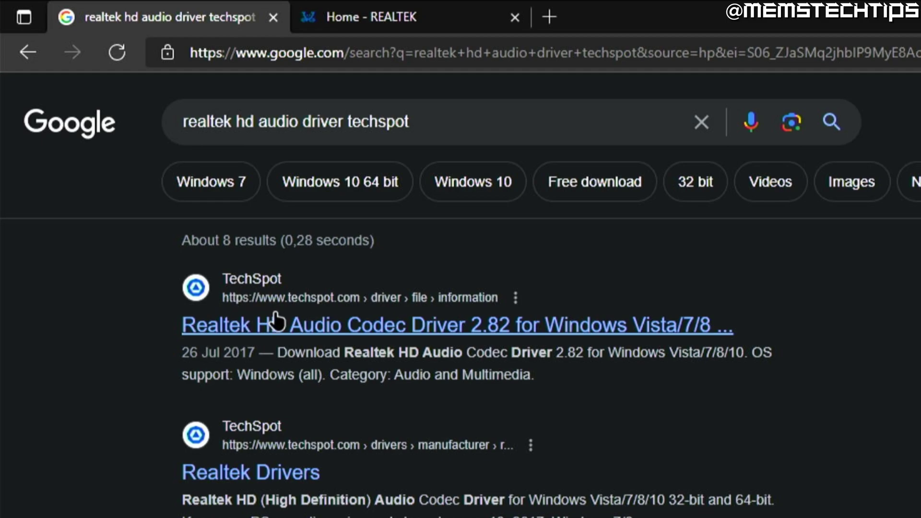
pyautogui.click(416, 328)
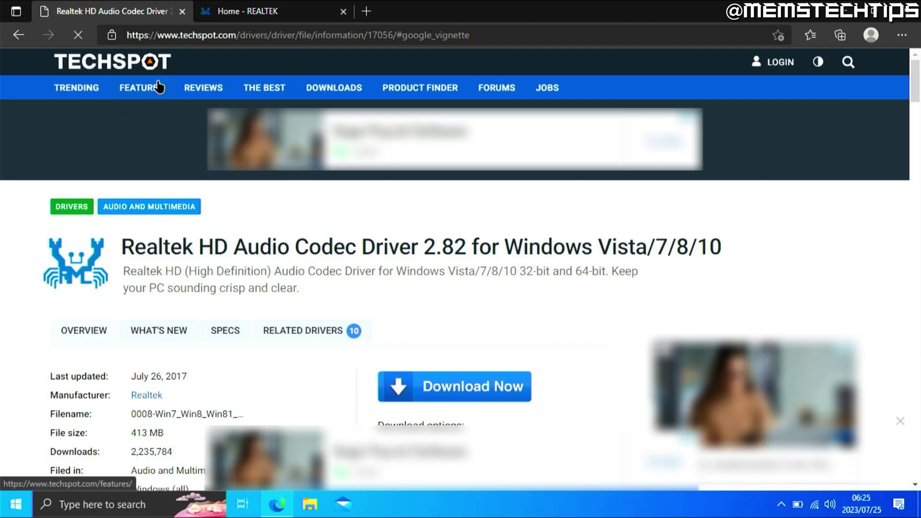
# Step: Glance at the Realtek homepage tab, then back on TechSpot highlight version 2.82 in the title
pyautogui.click(269, 12)
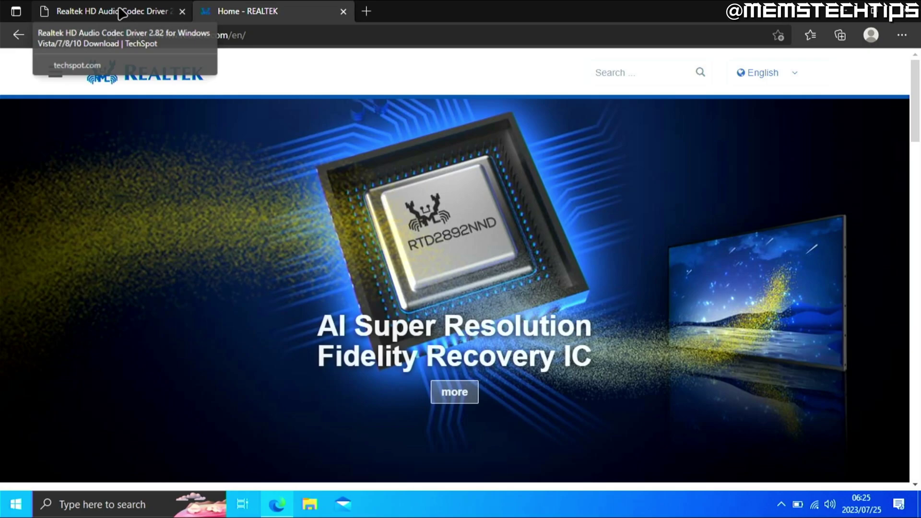
pyautogui.click(118, 12)
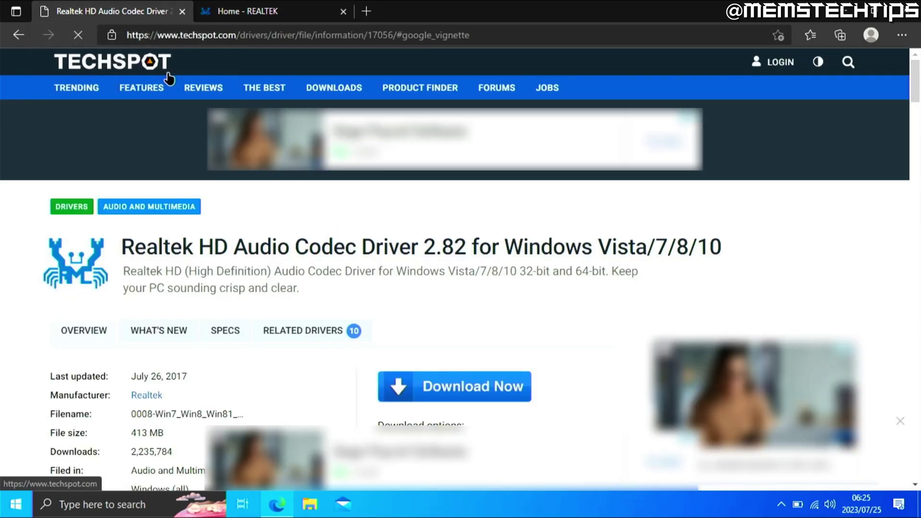
pyautogui.scroll(-1, 383, 151)
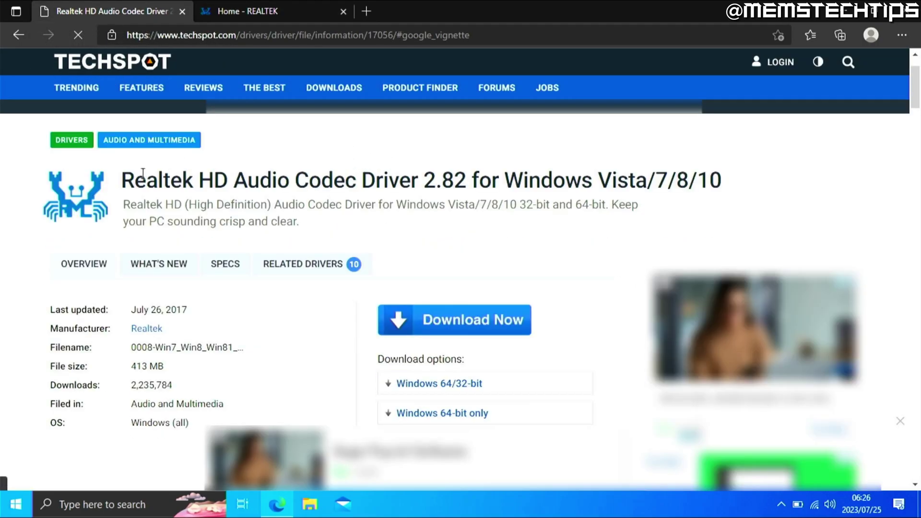
pyautogui.moveTo(123, 180); pyautogui.dragTo(466, 186)
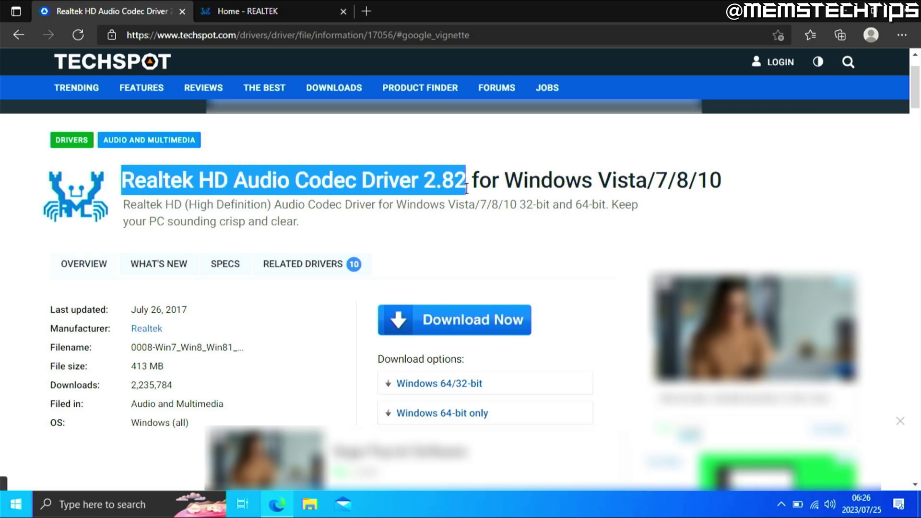
pyautogui.click(446, 185)
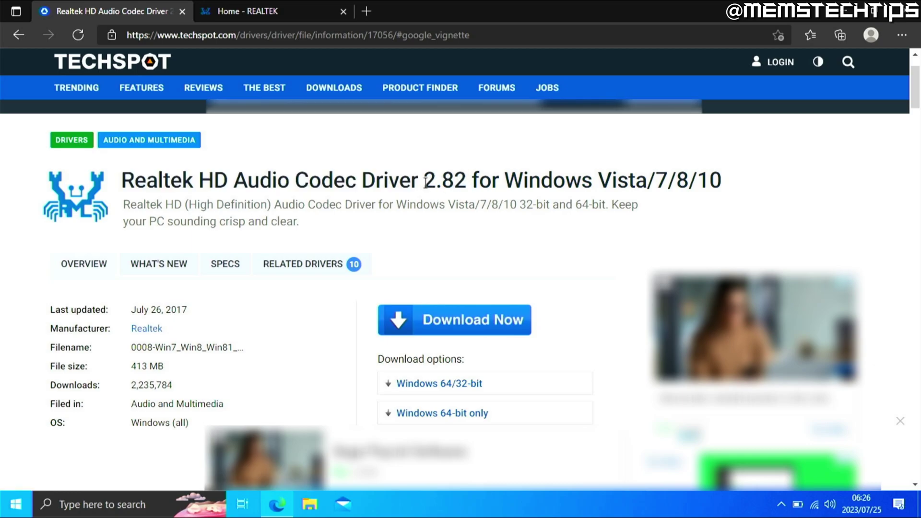
pyautogui.moveTo(426, 180); pyautogui.dragTo(463, 184)
pyautogui.click(426, 181)
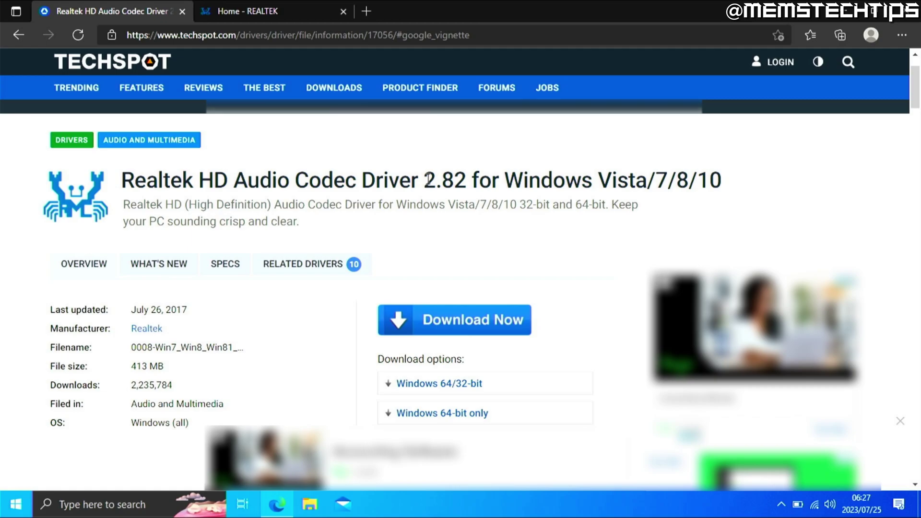
# Step: Recheck the 2.82 version in the title and jump to the Related Drivers list
pyautogui.moveTo(426, 180); pyautogui.dragTo(468, 184)
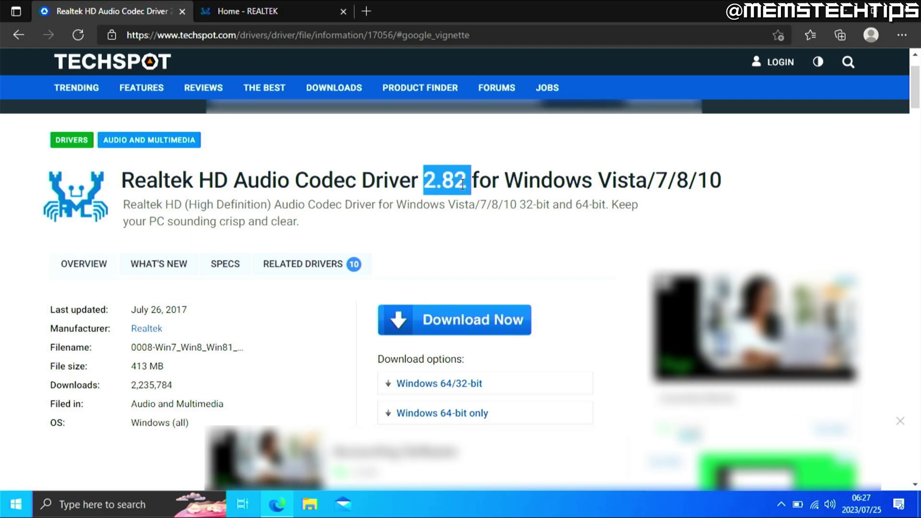
pyautogui.click(425, 180)
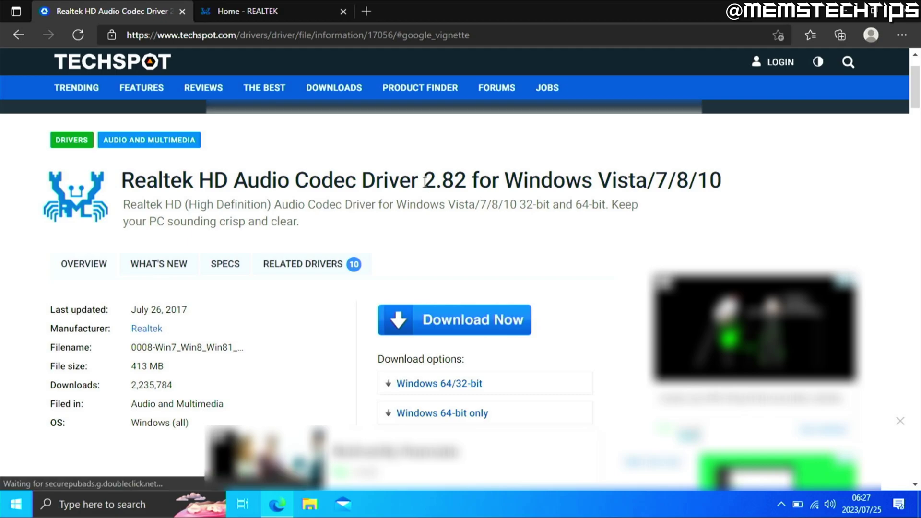
pyautogui.moveTo(425, 182); pyautogui.dragTo(463, 187)
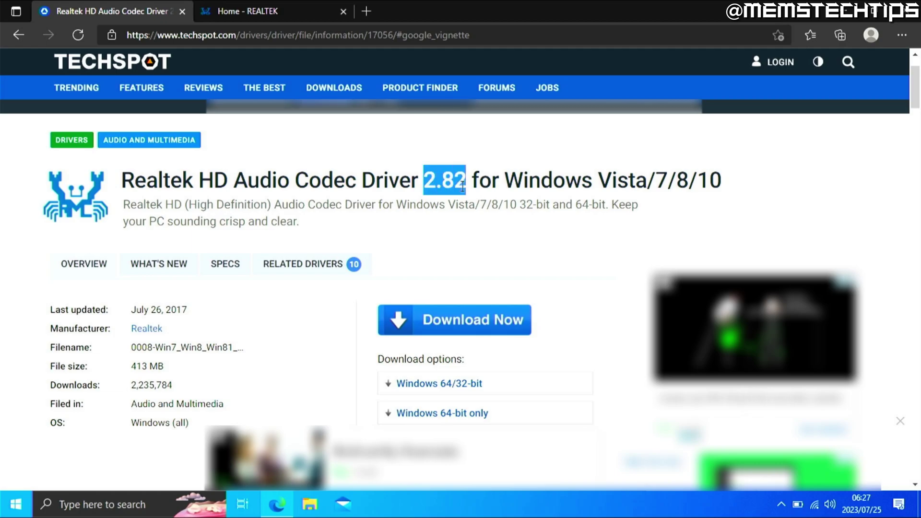
pyautogui.click(372, 232)
pyautogui.scroll(-1, 384, 226)
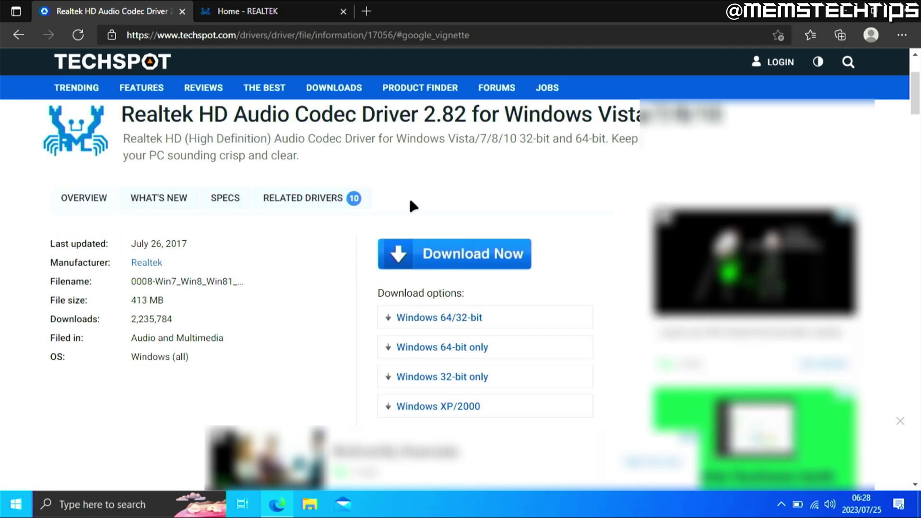
pyautogui.click(307, 201)
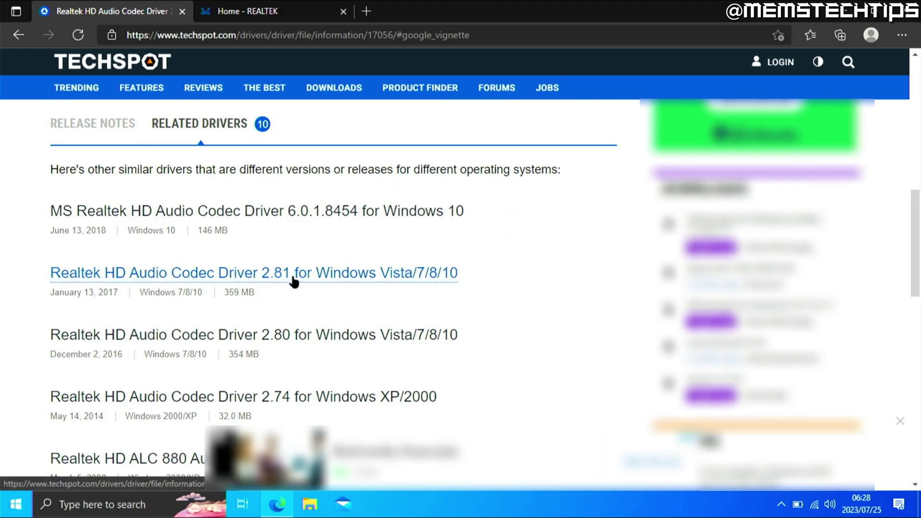
# Step: Open the Realtek HD Audio Codec Driver 2.81 page and scroll to its download options
pyautogui.click(245, 275)
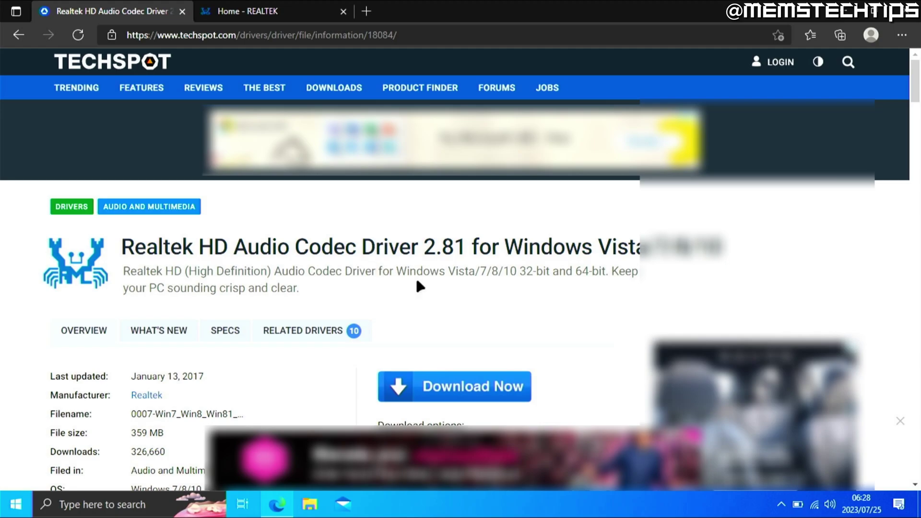
pyautogui.scroll(-1, 477, 268)
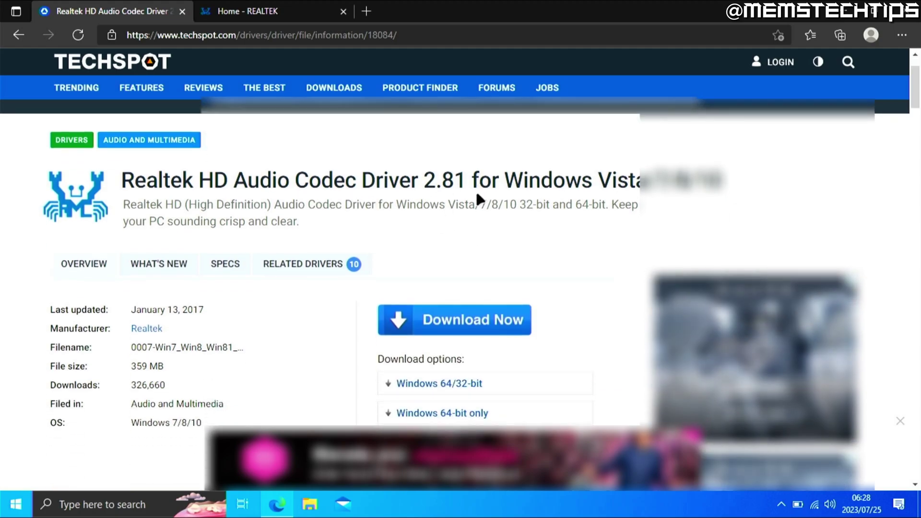
pyautogui.scroll(-2, 516, 202)
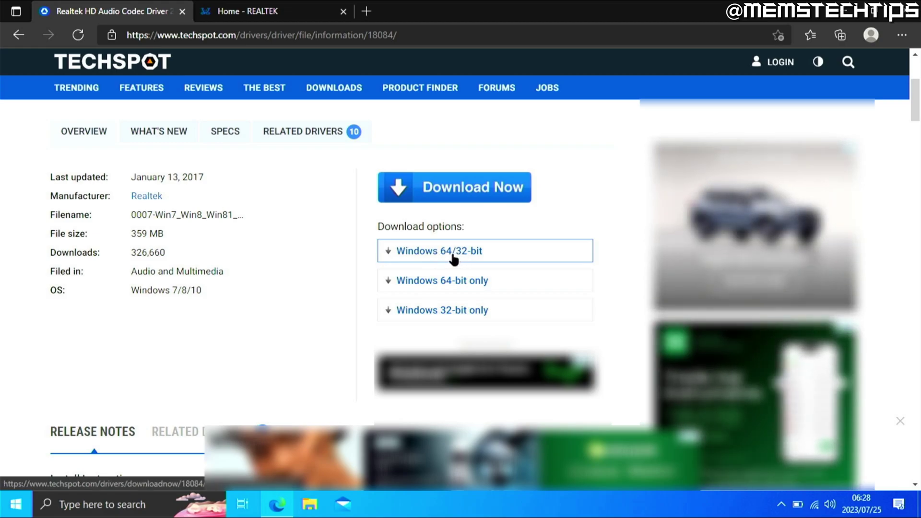
# Step: Download 0007-Win7_Win8_Win81_Win10_R281.exe via the 64/32-bit option and manual 'click here' link, then launch it
pyautogui.click(452, 258)
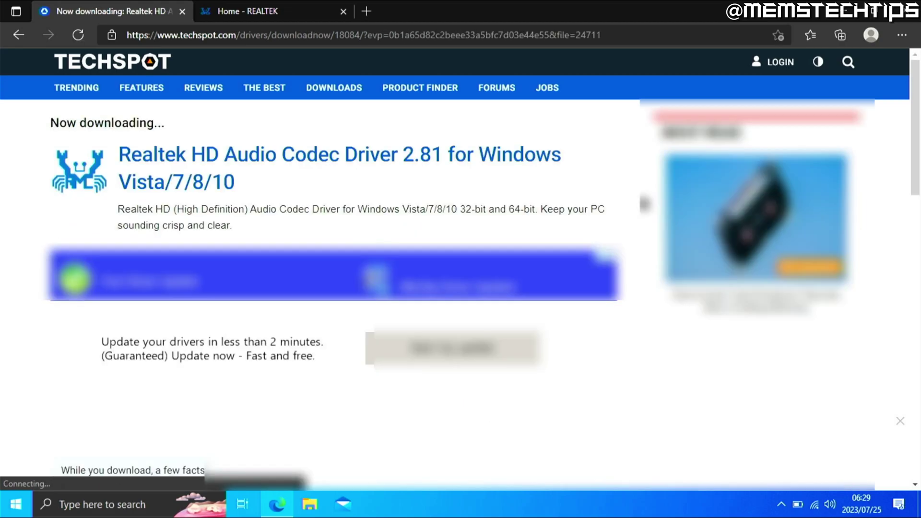
pyautogui.scroll(-1, 646, 204)
pyautogui.scroll(-1, 644, 206)
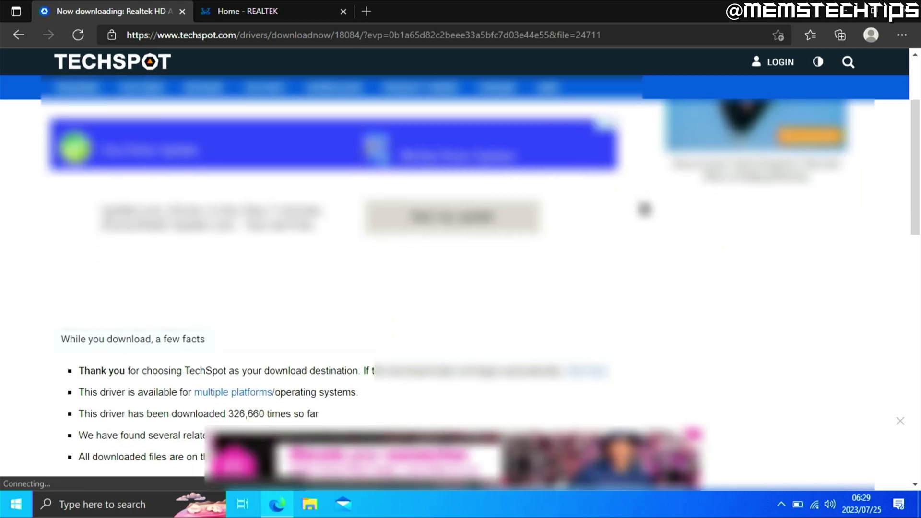
pyautogui.scroll(-2, 644, 209)
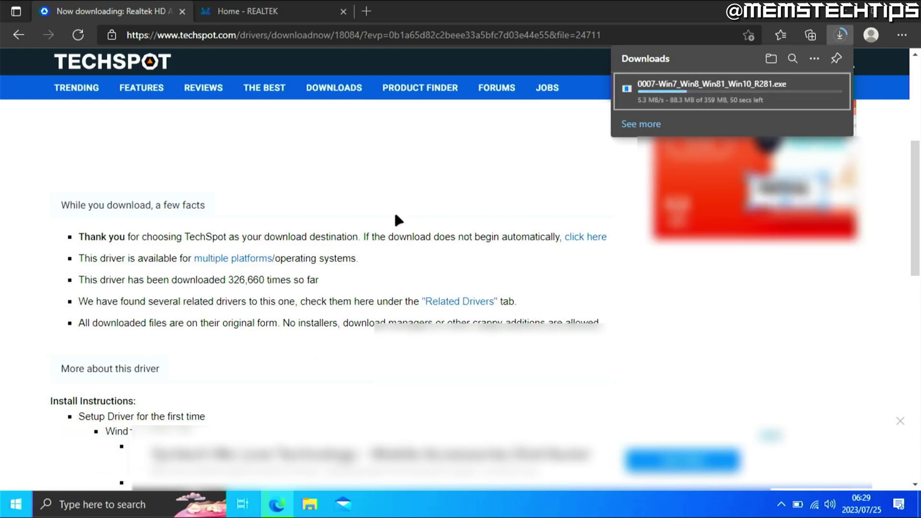
pyautogui.moveTo(362, 237); pyautogui.dragTo(607, 237)
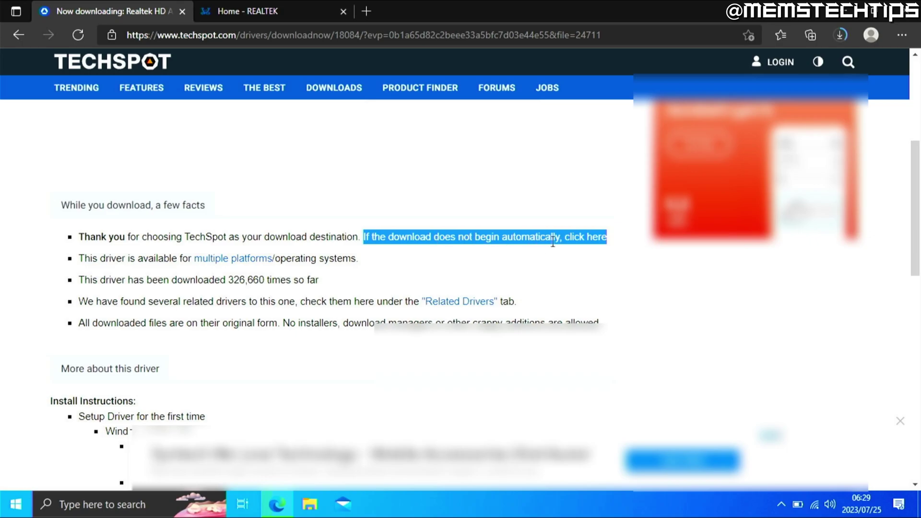
pyautogui.click(583, 240)
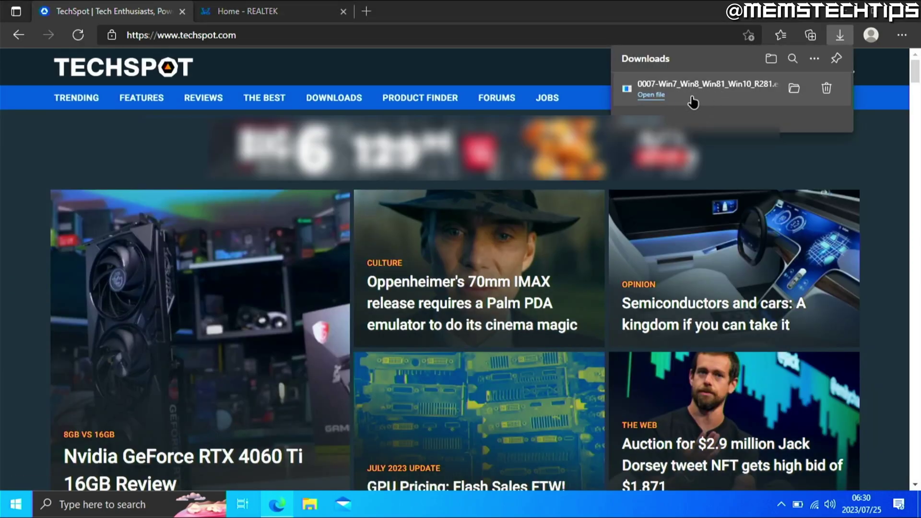
pyautogui.click(652, 95)
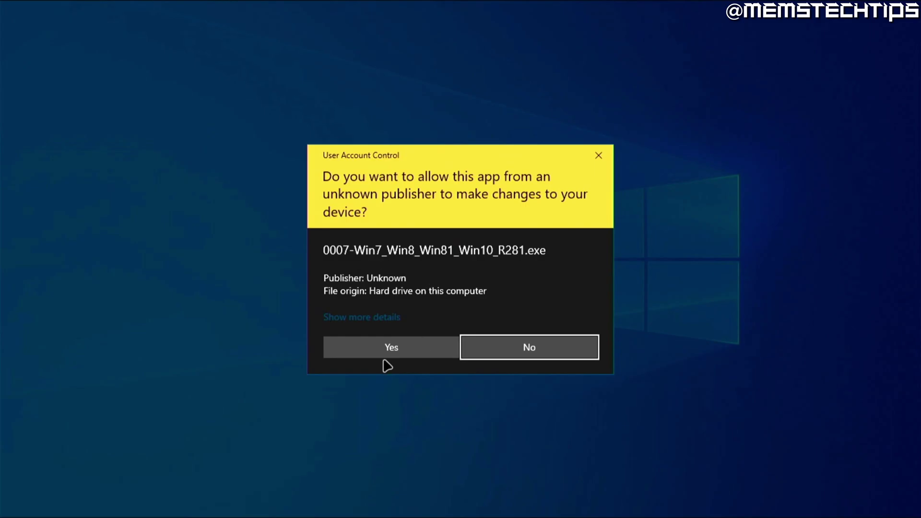
# Step: Approve the User Account Control prompt for the Realtek R2.81 installer
pyautogui.click(422, 359)
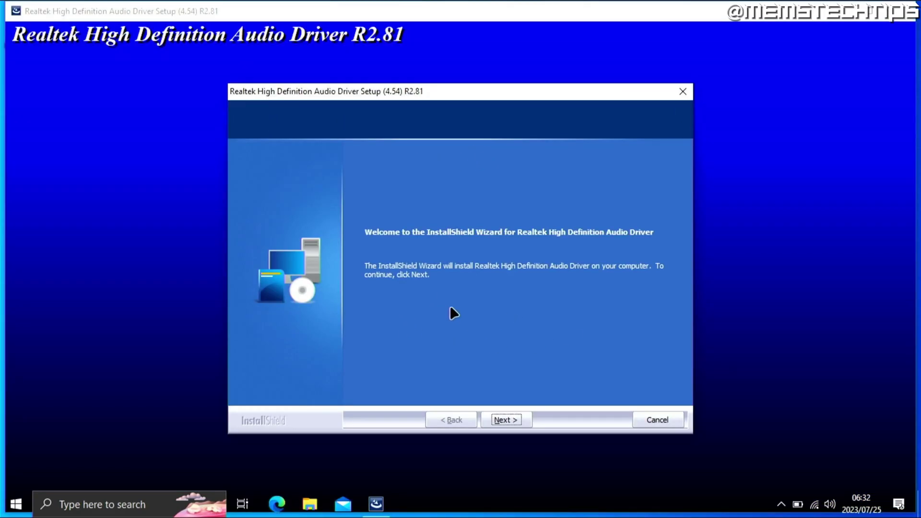
# Step: Uninstall the current Realtek audio driver and finish with an immediate restart
pyautogui.click(518, 421)
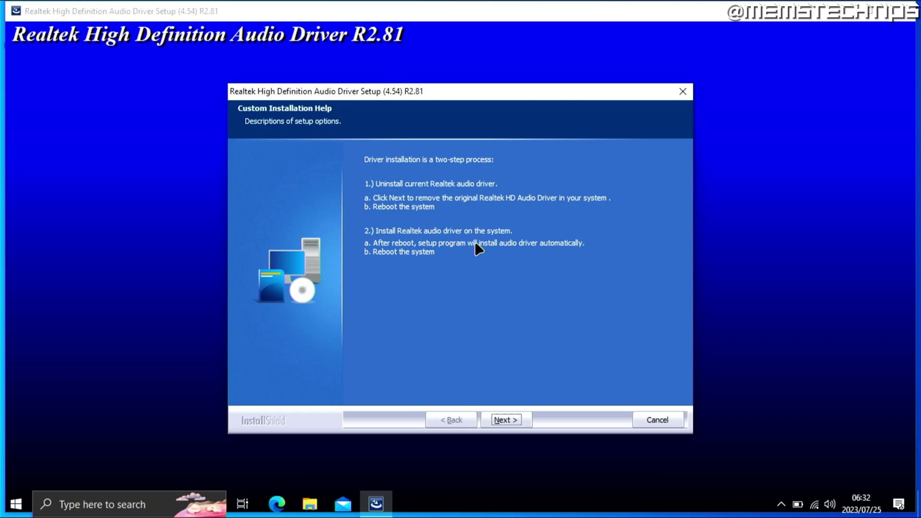
pyautogui.click(522, 422)
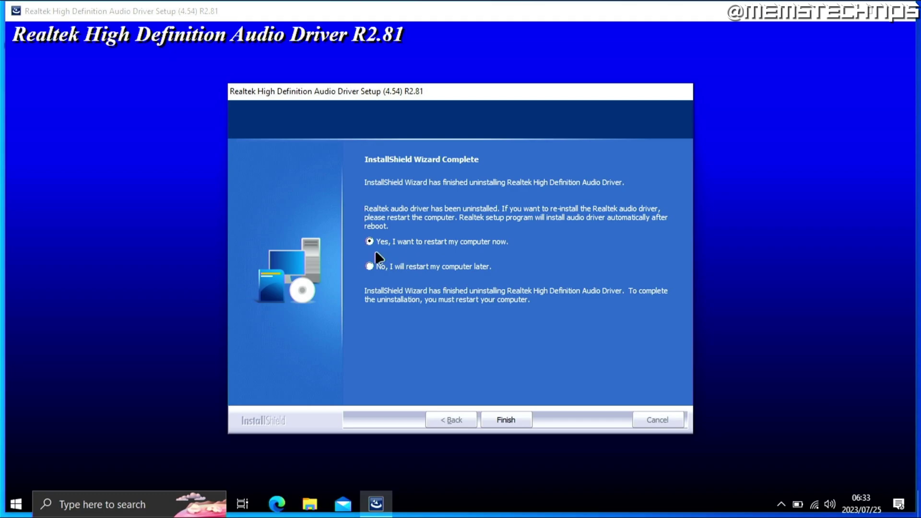
pyautogui.click(519, 424)
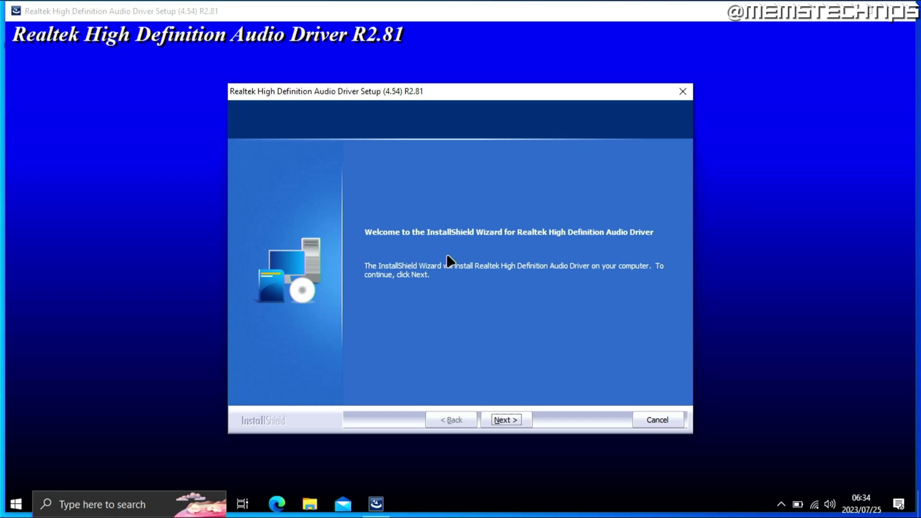
# Step: Install Realtek High Definition Audio Driver R2.81 and finish with 'Yes, restart now' selected
pyautogui.click(524, 423)
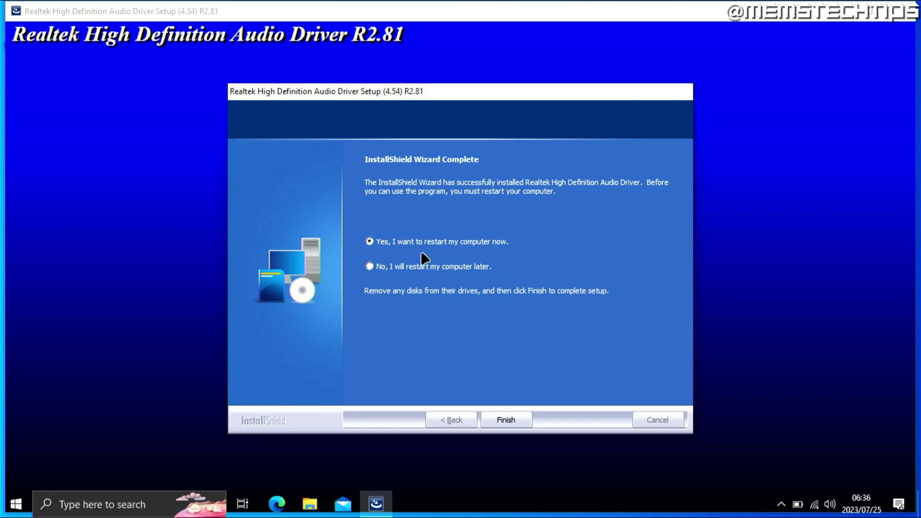
pyautogui.click(521, 421)
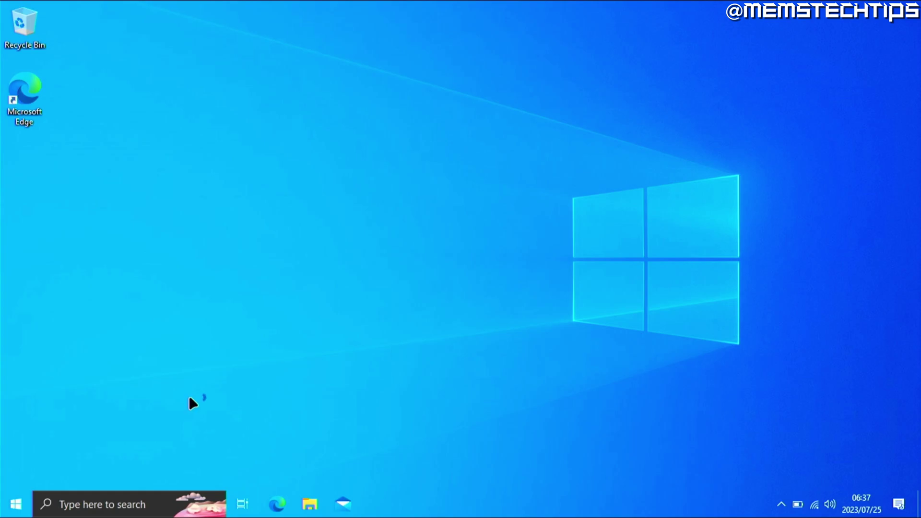
# Step: Open Device Manager from the Start menu and confirm Realtek(R) Audio under Sound, video and game controllers
pyautogui.rightClick(18, 508)
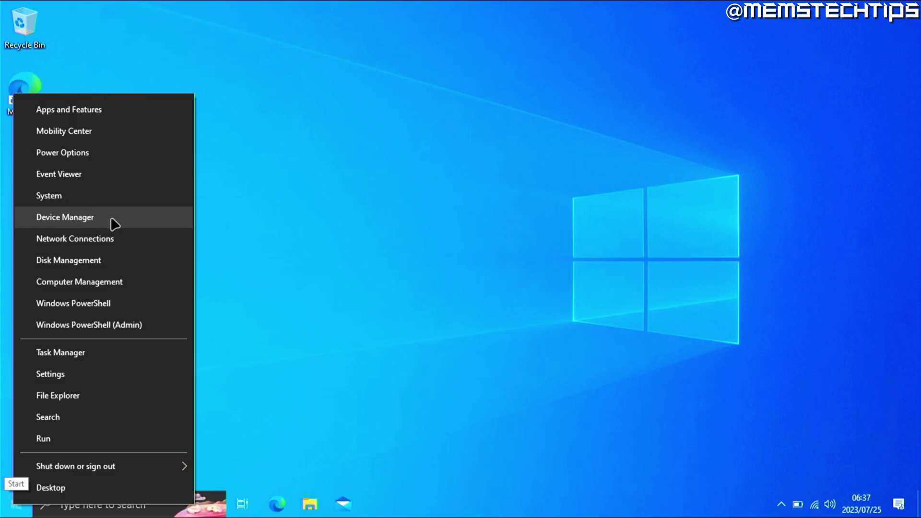
pyautogui.click(90, 218)
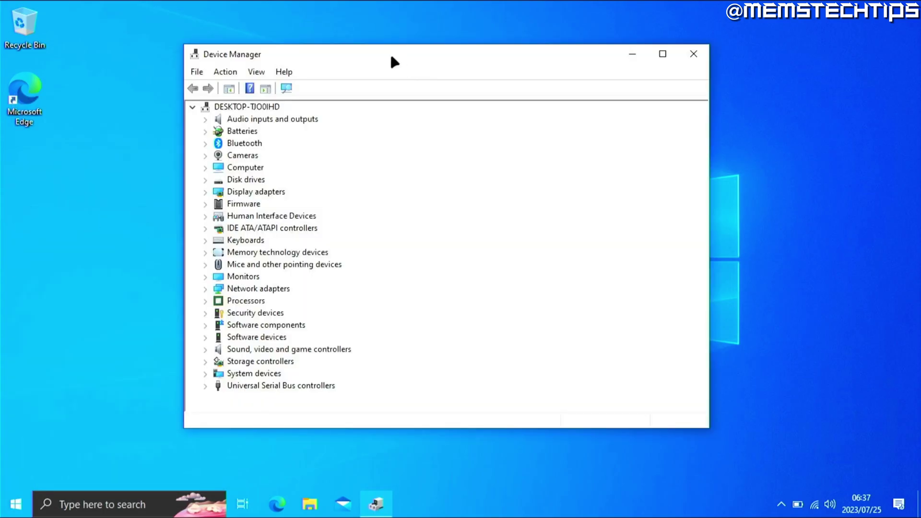
pyautogui.moveTo(391, 56)
pyautogui.mouseDown()
pyautogui.moveTo(411, 58)
pyautogui.moveTo(397, 67)
pyautogui.moveTo(389, 60)
pyautogui.mouseUp()
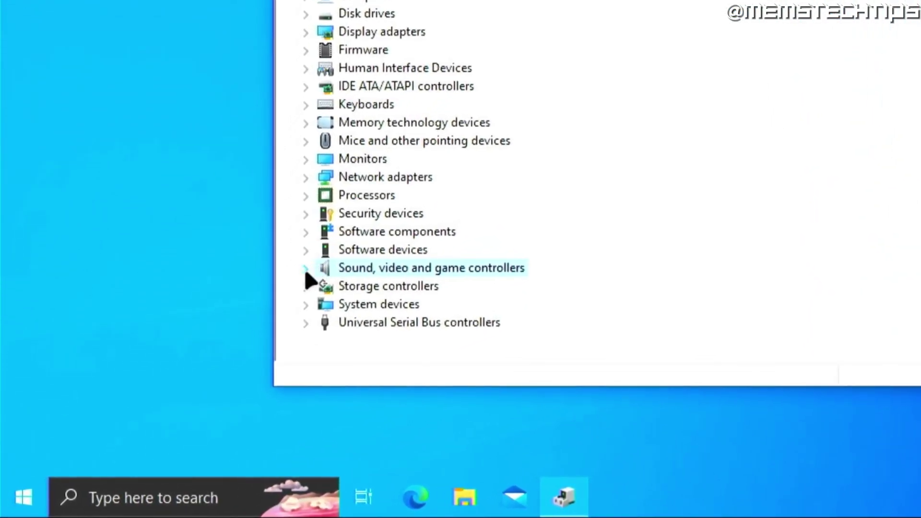
pyautogui.click(306, 269)
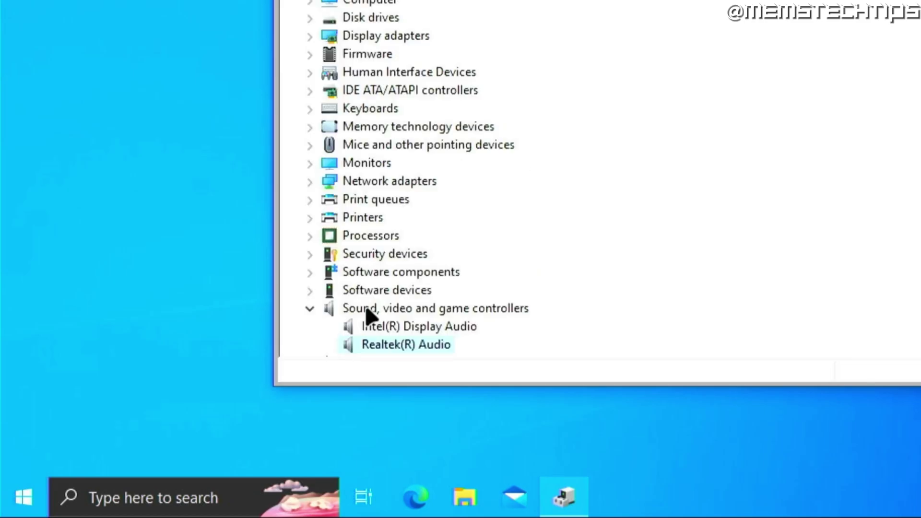
pyautogui.scroll(-1, 377, 315)
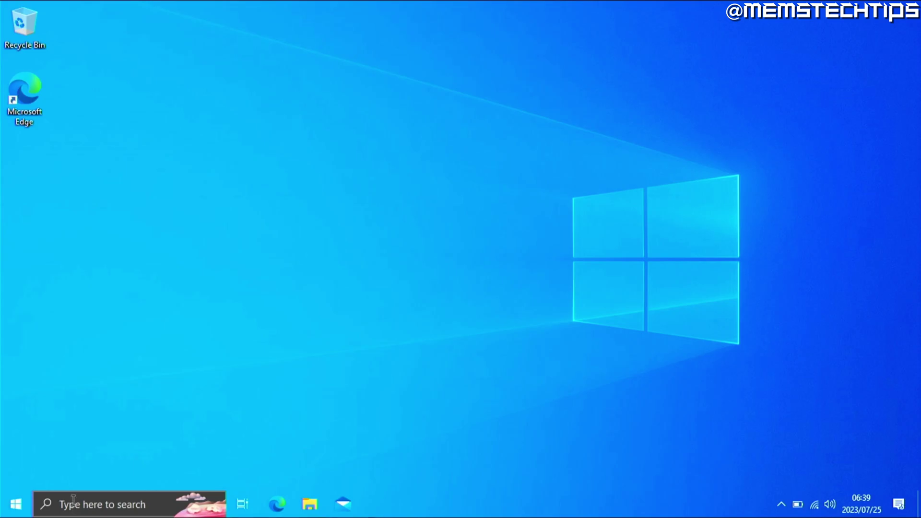
# Step: Open Control Panel through Windows search and show All Control Panel Items in Small icons view
pyautogui.press('super+s')
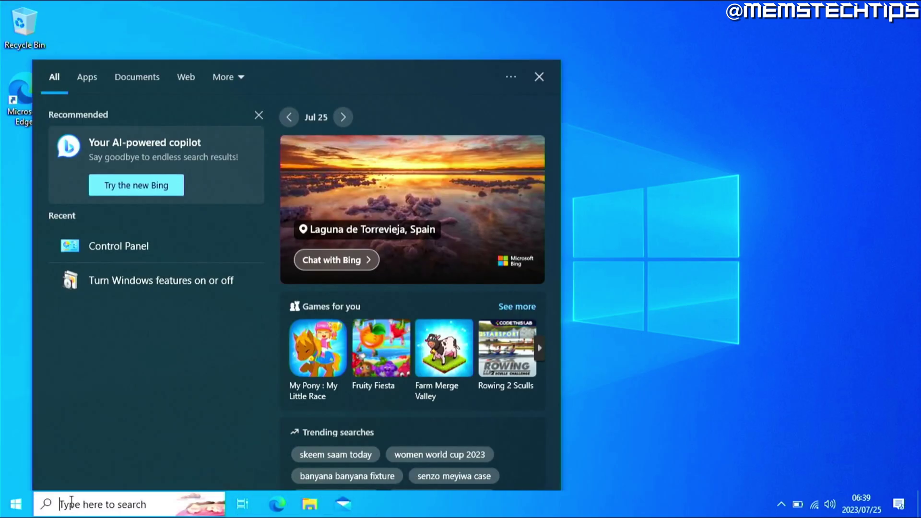
pyautogui.write('control panel')
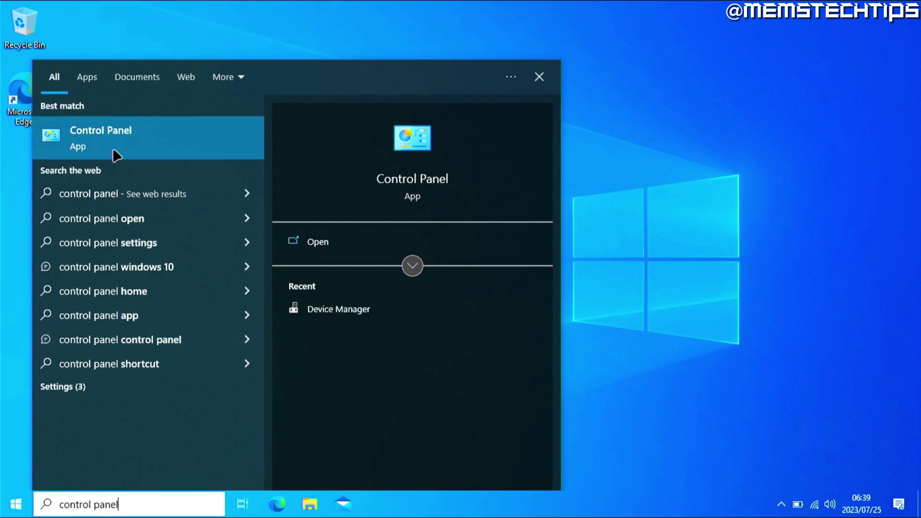
pyautogui.click(126, 139)
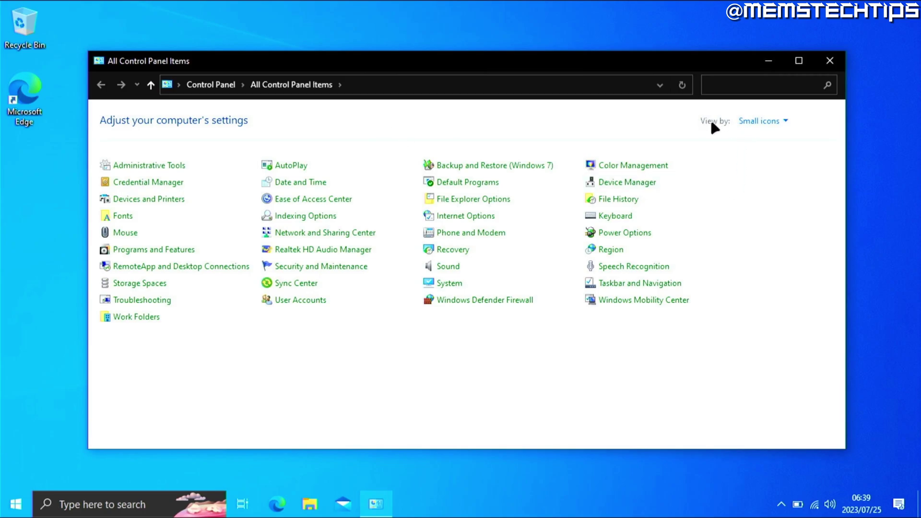
pyautogui.click(758, 121)
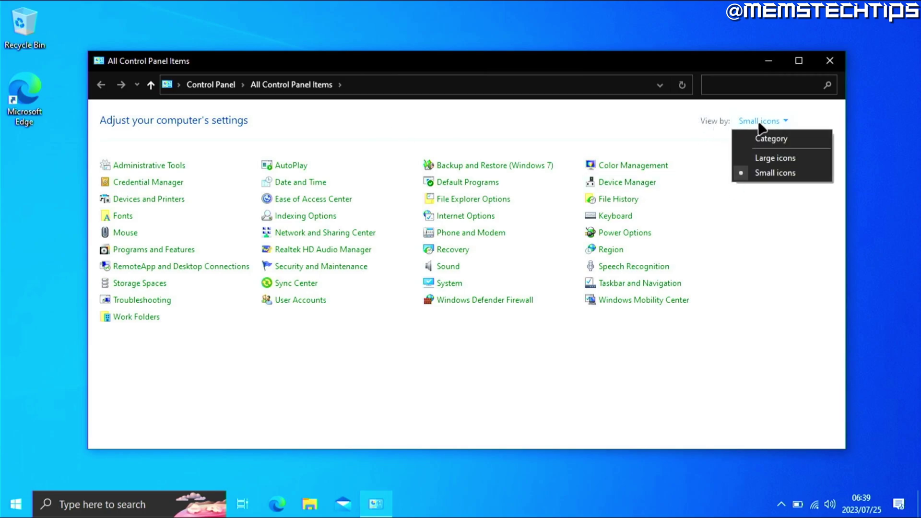
pyautogui.click(777, 172)
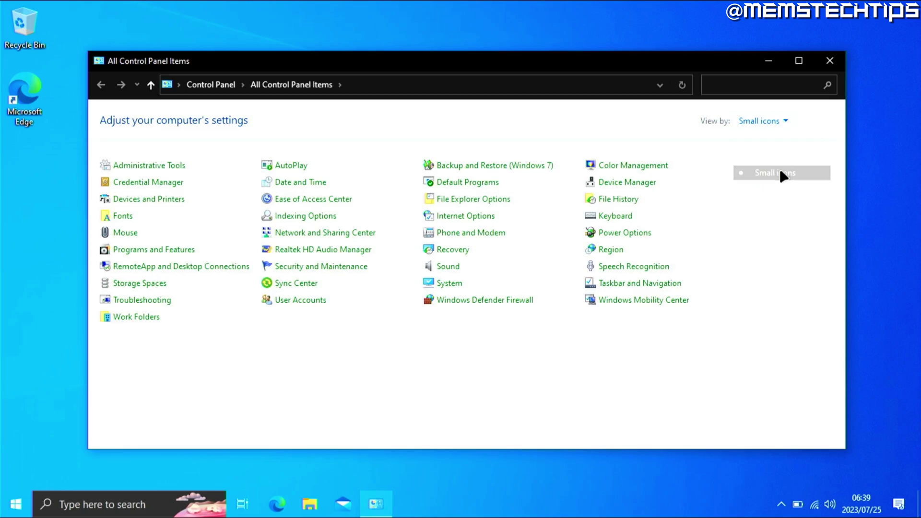